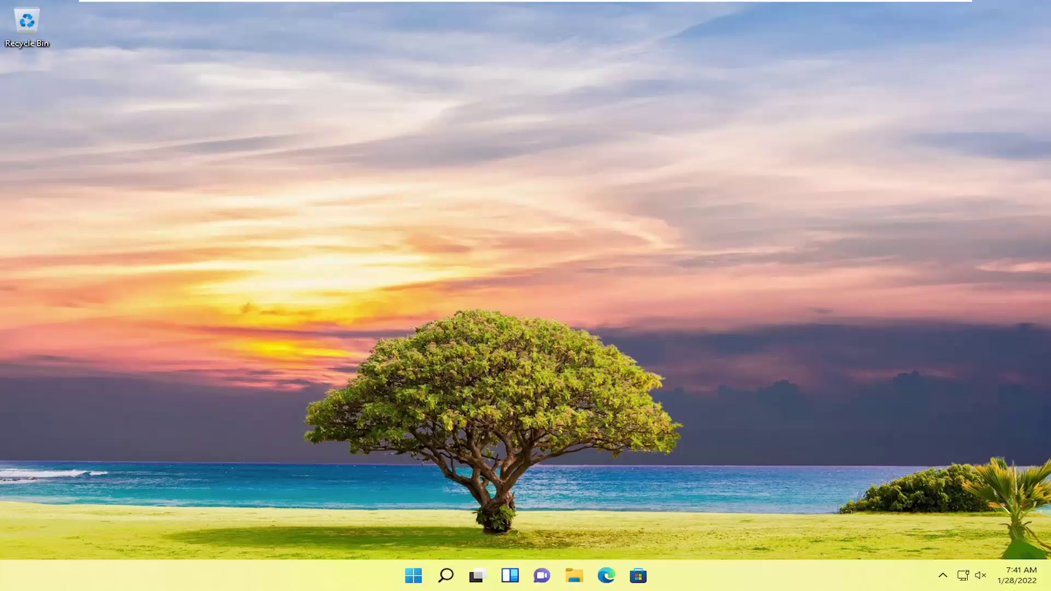
# - Find Settings through Windows Search and open its Accounts page for the local administrator account
pyautogui.click(446, 576)
pyautogui.write('se')
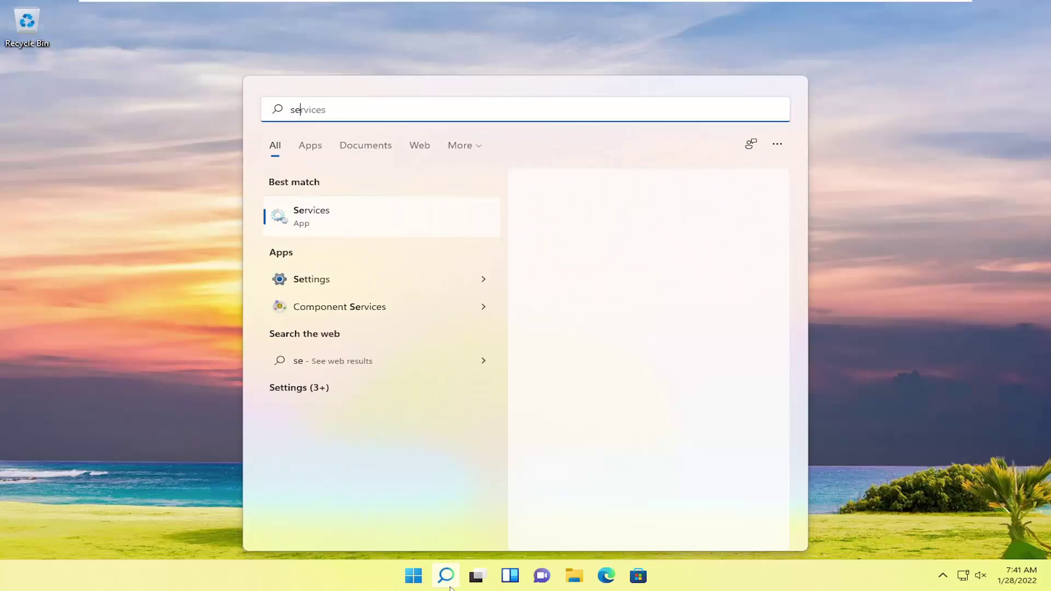
pyautogui.write('ttings')
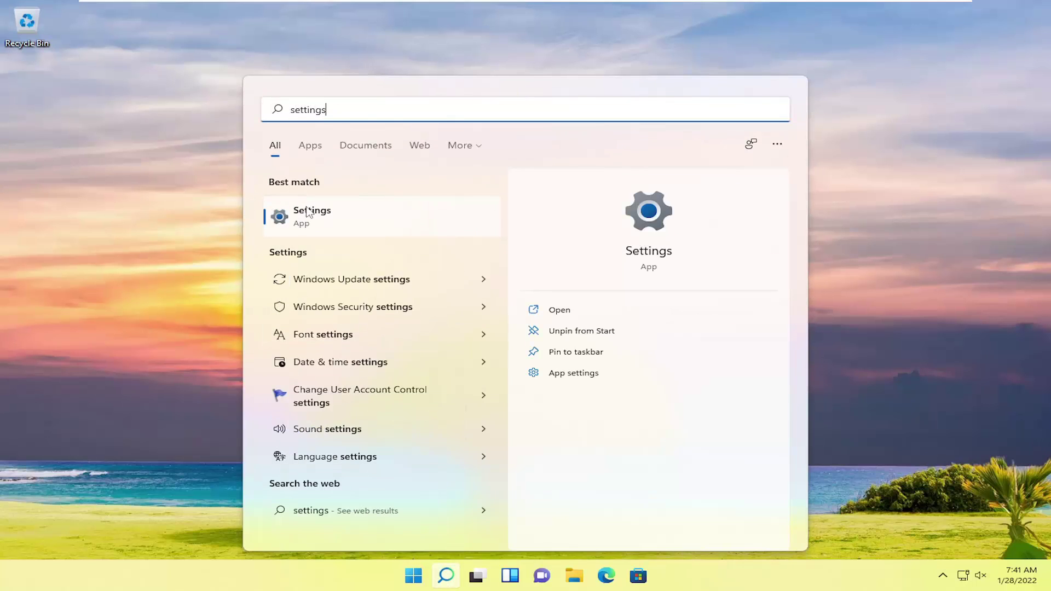
pyautogui.click(319, 212)
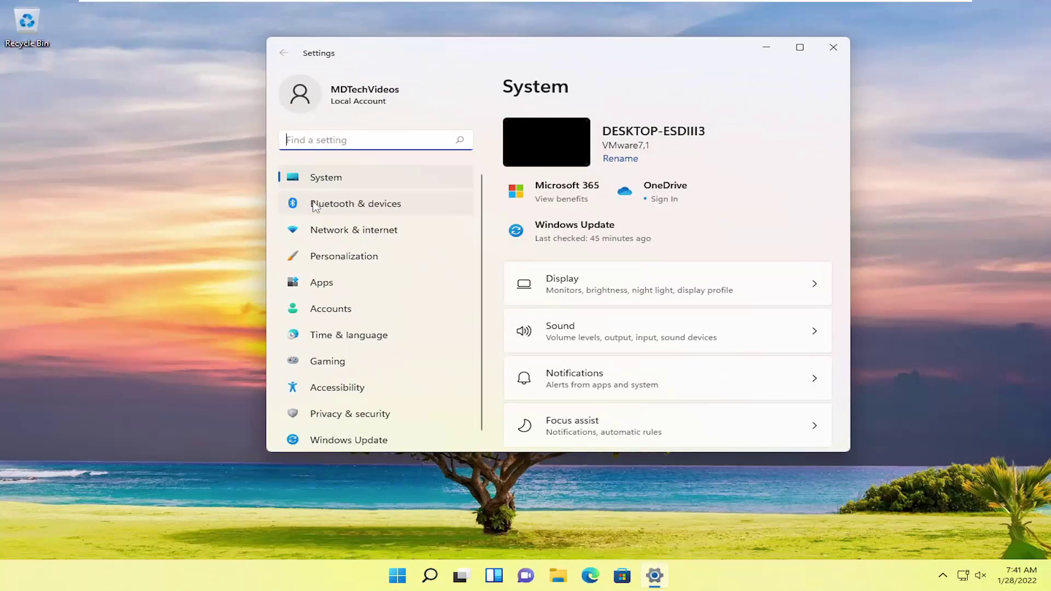
pyautogui.click(333, 316)
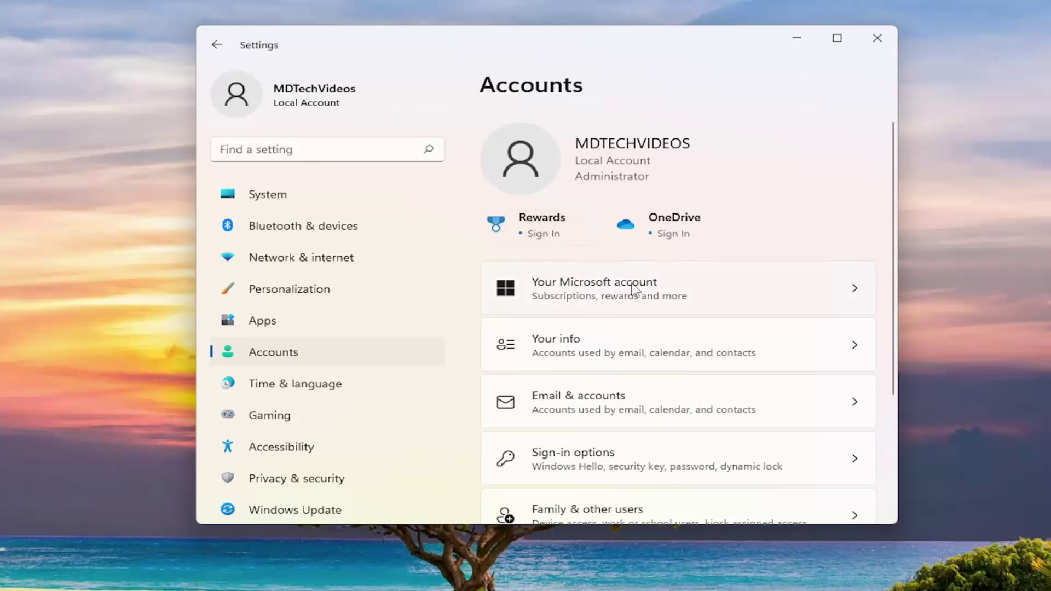
pyautogui.click(614, 296)
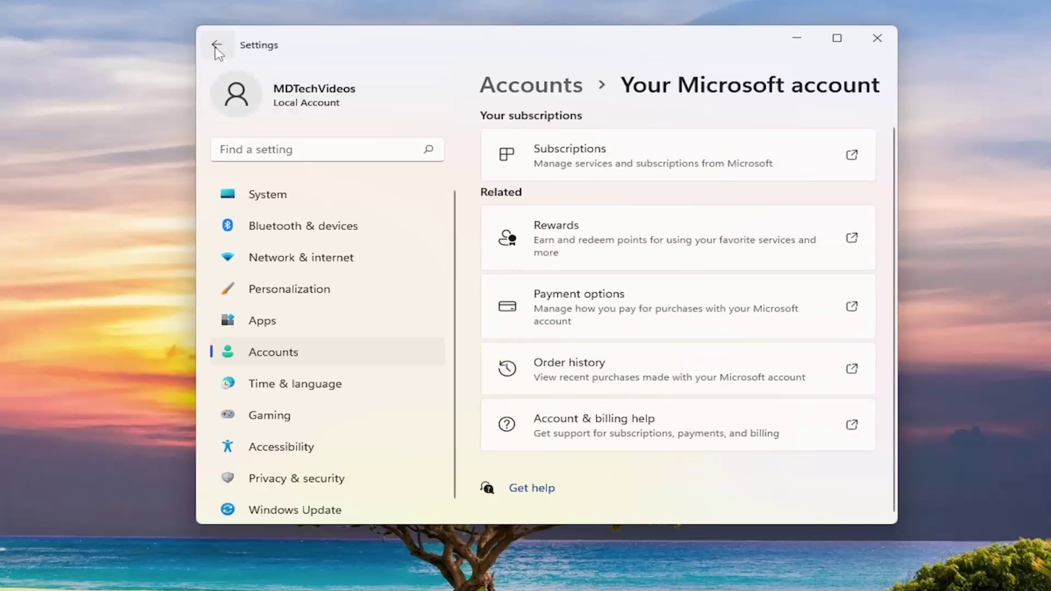
pyautogui.click(216, 45)
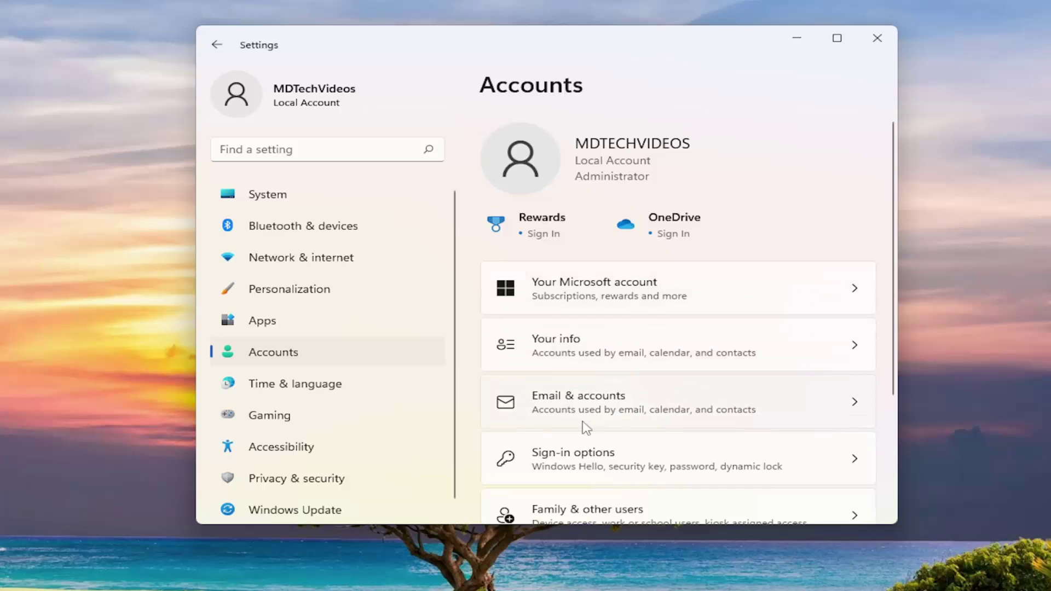
# - Review the Email & accounts page, then close Settings
pyautogui.click(642, 407)
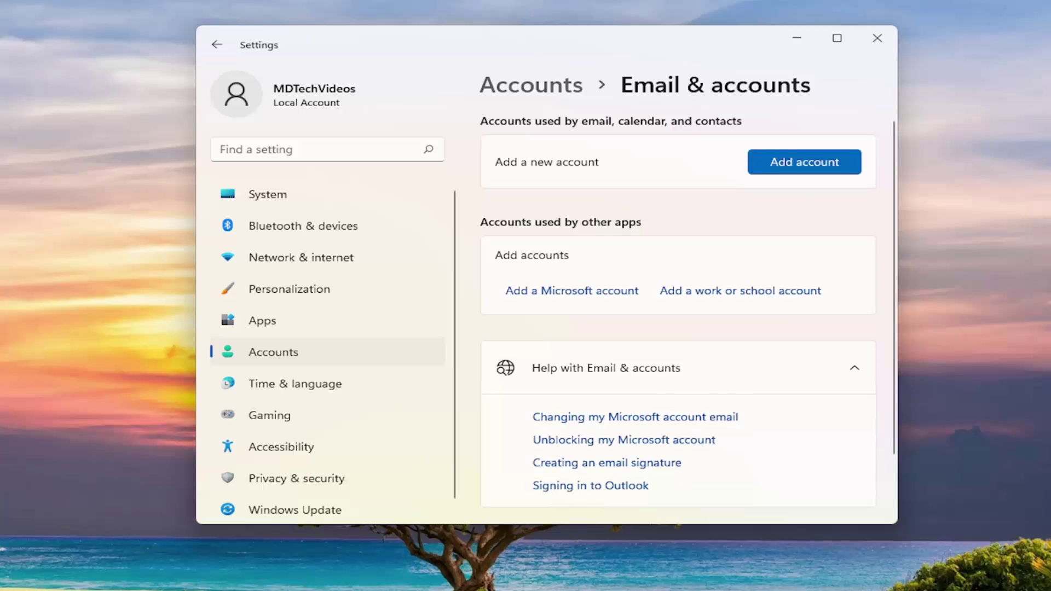
pyautogui.click(876, 38)
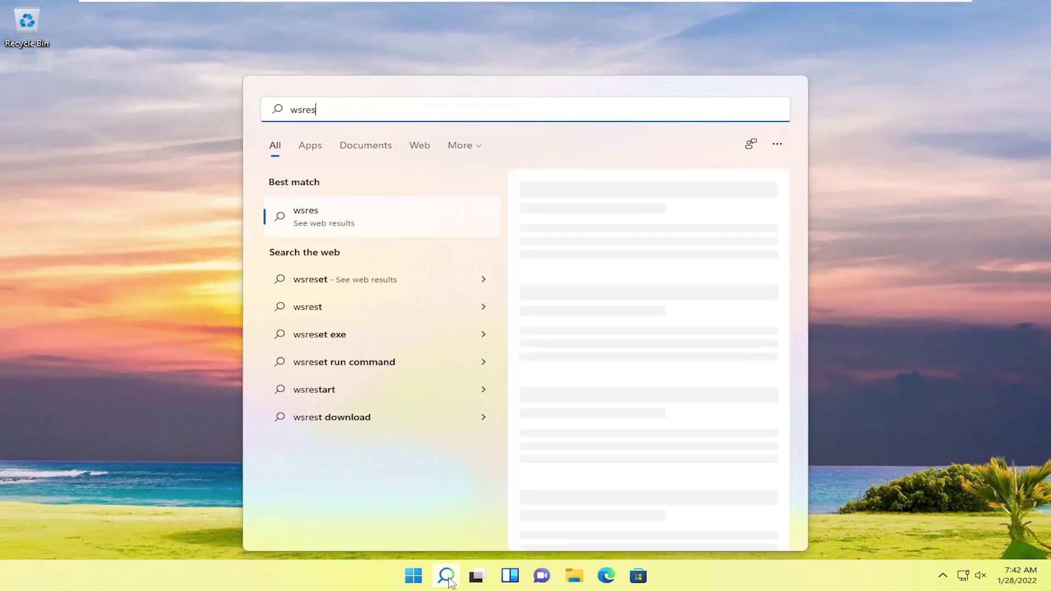
pyautogui.write('et')
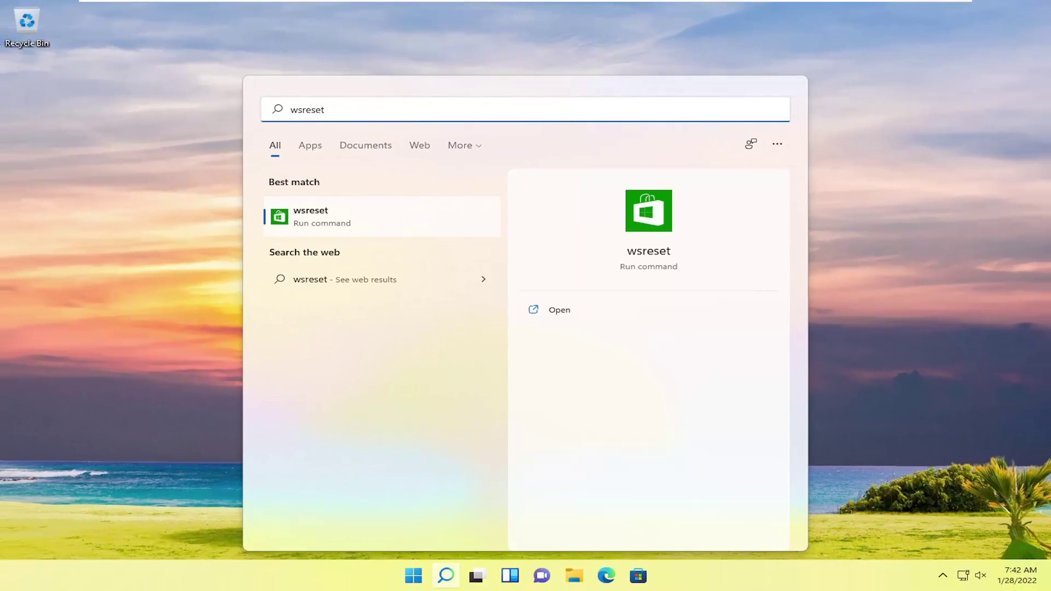
# - Run the wsreset command from the search results to clear the Microsoft Store cache
pyautogui.click(310, 218)
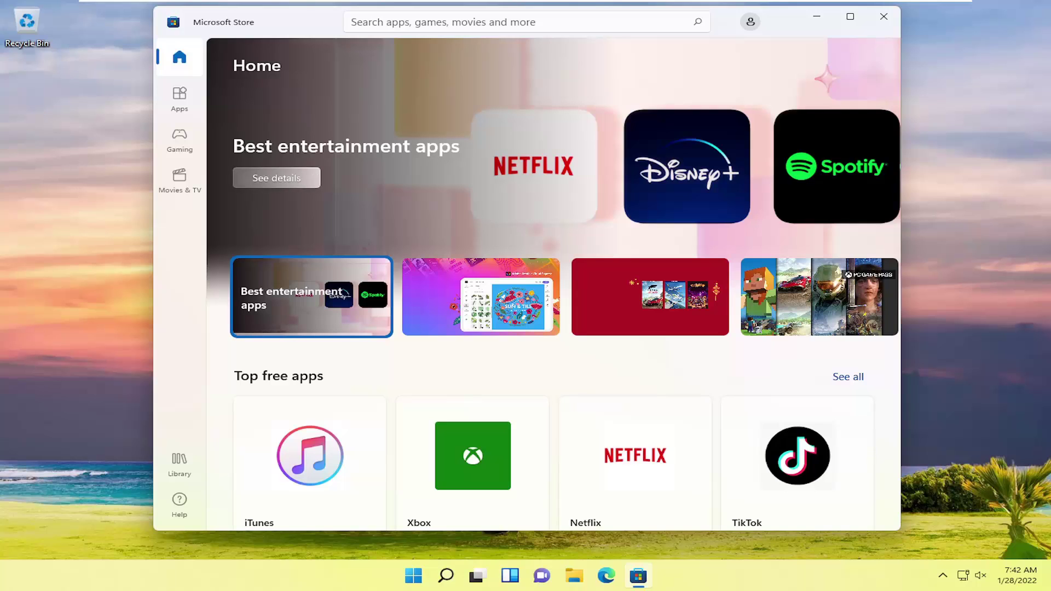
pyautogui.click(884, 17)
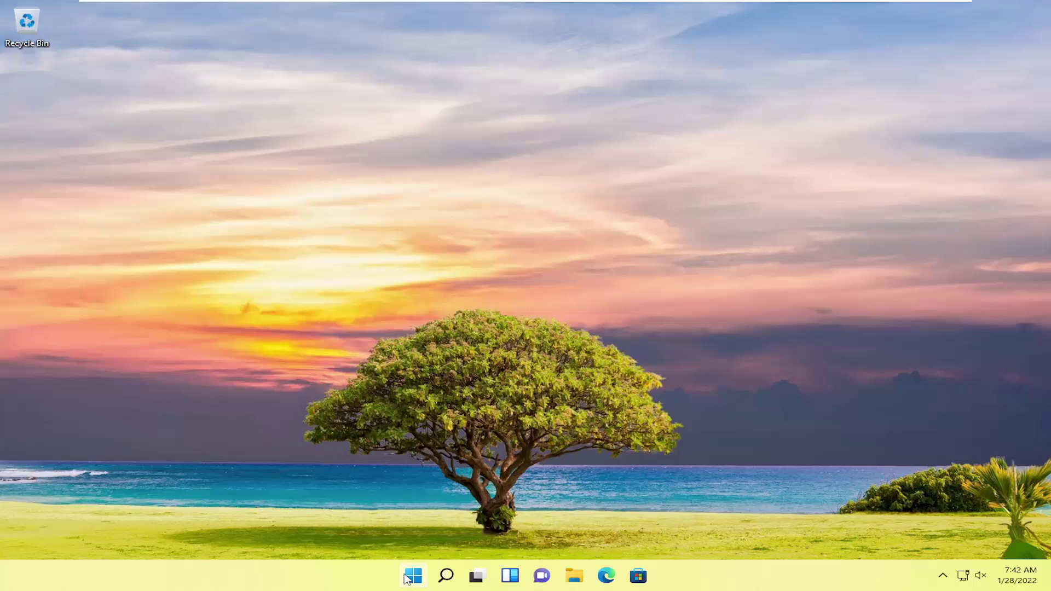
pyautogui.rightClick(413, 577)
pyautogui.click(447, 577)
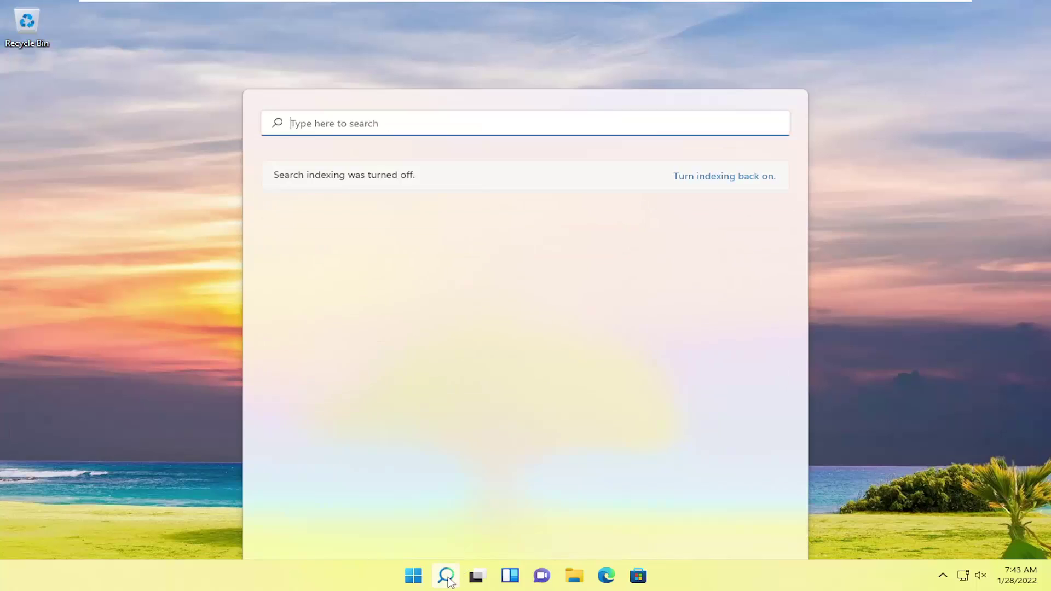
pyautogui.write('store')
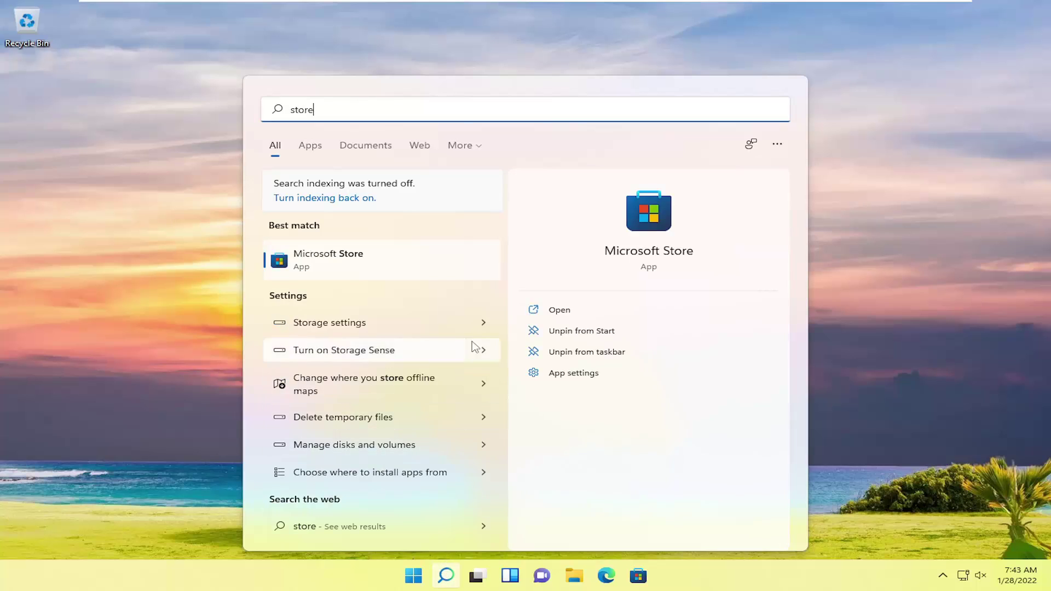
pyautogui.click(341, 257)
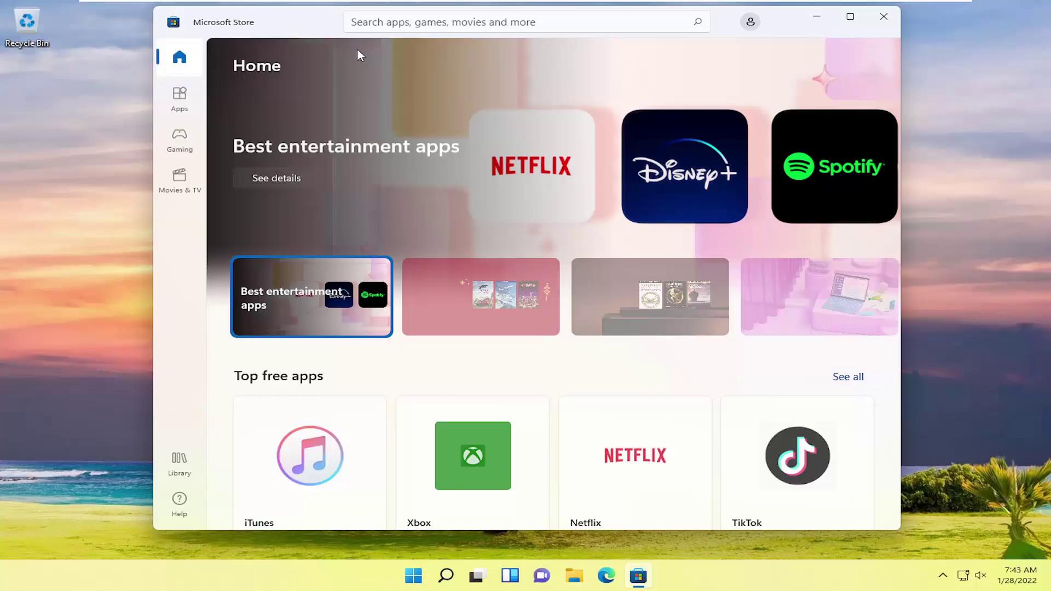
pyautogui.moveTo(322, 24); pyautogui.dragTo(351, 37)
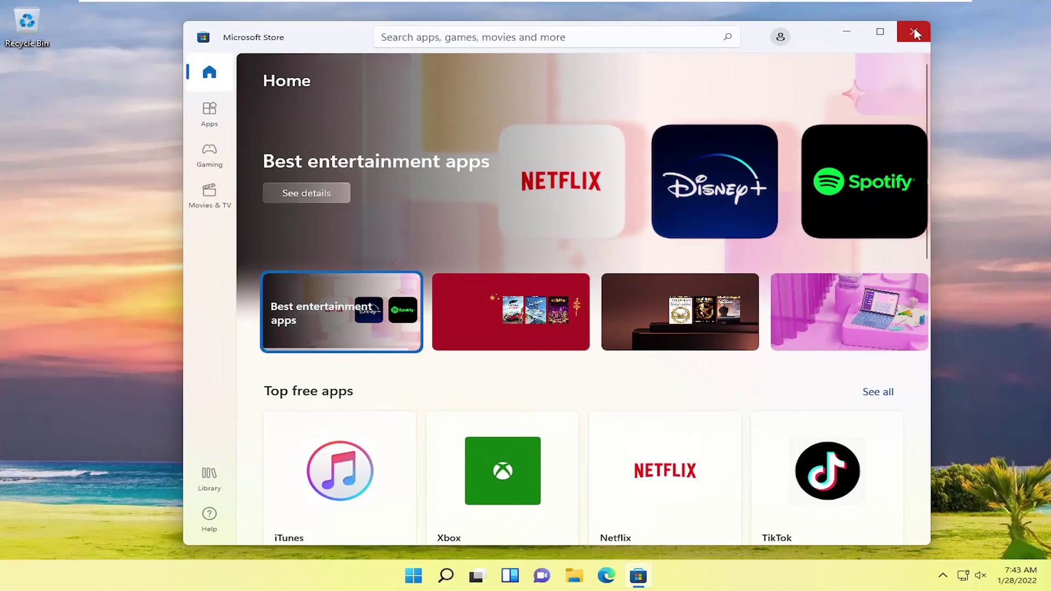
pyautogui.click(917, 34)
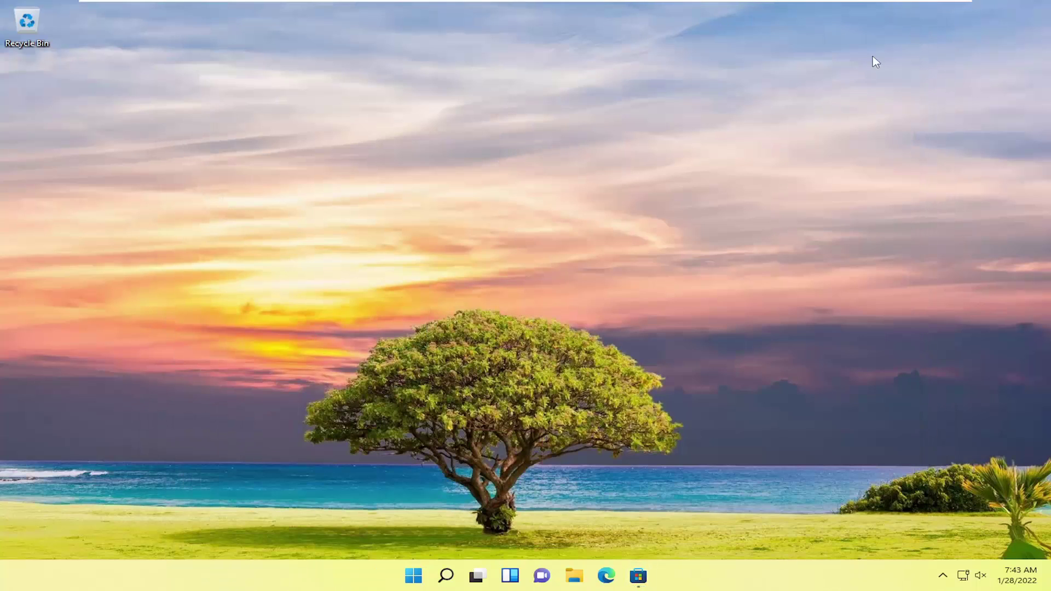